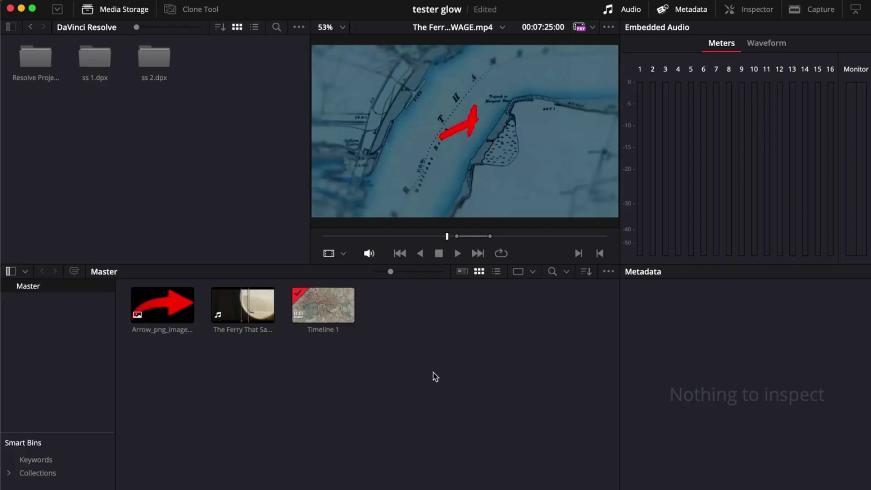
# Step: Switch from DaVinci Resolve to the Finder window showing the Documents folder
pyautogui.press('super+Tab')
# Step: Drag the tutorial MP3 from Documents into the Media Pool and dismiss the 'Unable to find media' warning
pyautogui.click(499, 284)
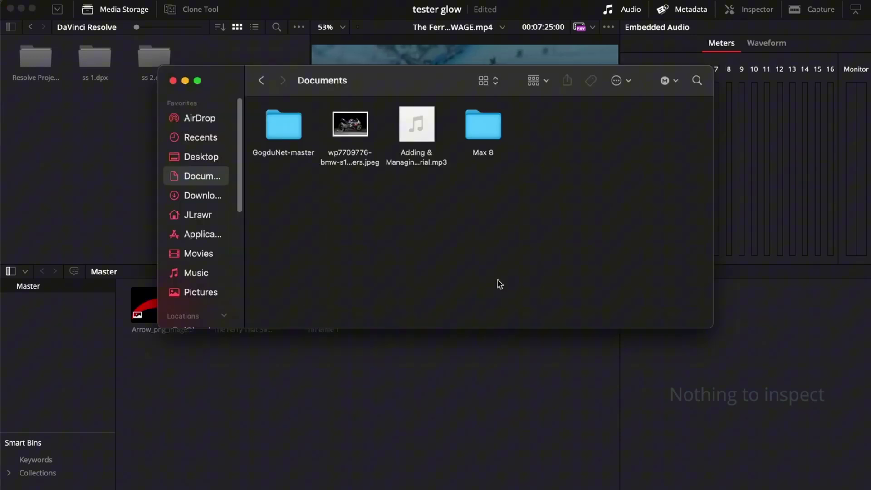
pyautogui.moveTo(416, 127); pyautogui.dragTo(86, 135)
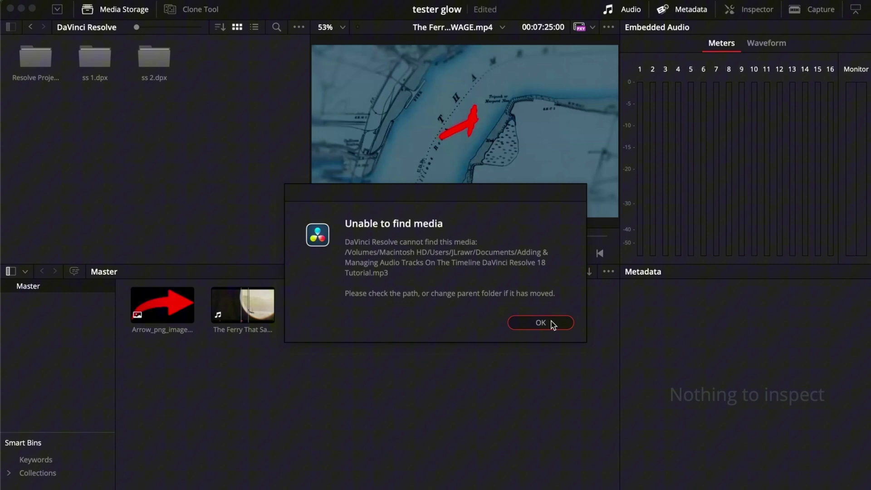
pyautogui.click(540, 321)
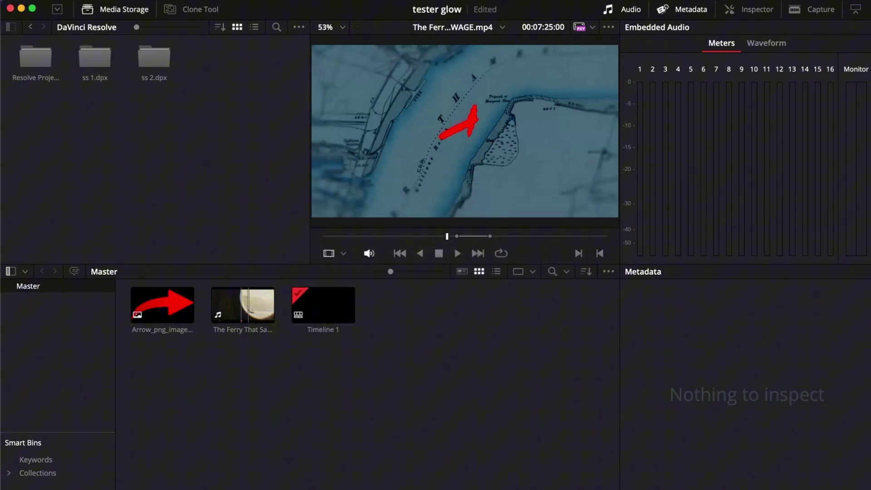
# Step: On the Edit page, place The Ferry clip at the start of Audio 1 and open that track's menu
pyautogui.hotkey('shift', '4')
pyautogui.moveTo(168, 133)
pyautogui.mouseDown()
pyautogui.moveTo(306, 213)
pyautogui.moveTo(549, 380)
pyautogui.mouseUp()
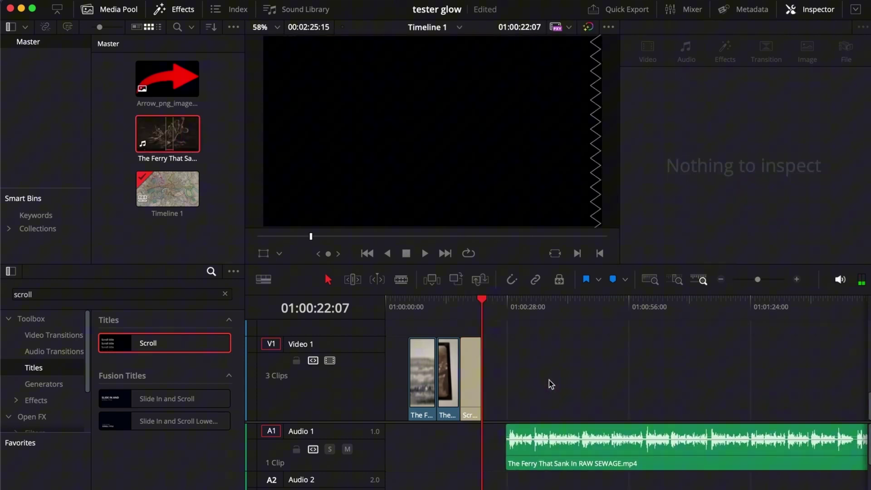
pyautogui.moveTo(538, 465); pyautogui.dragTo(432, 456)
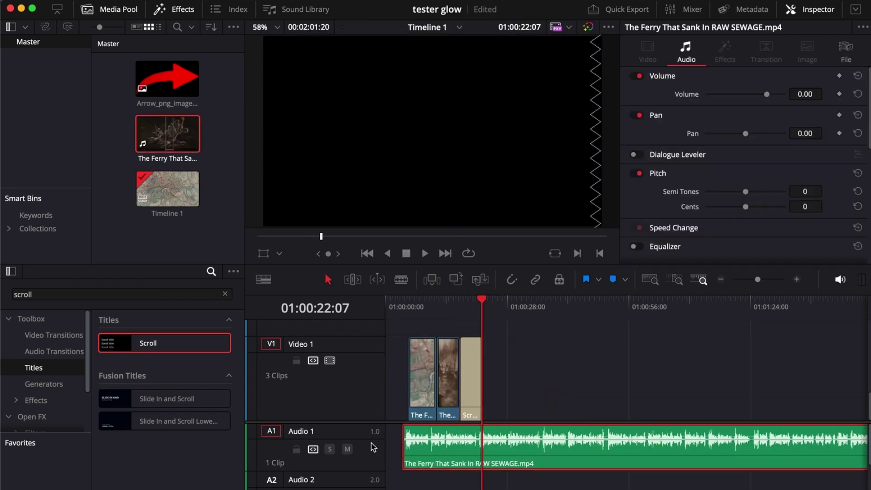
pyautogui.click(359, 434)
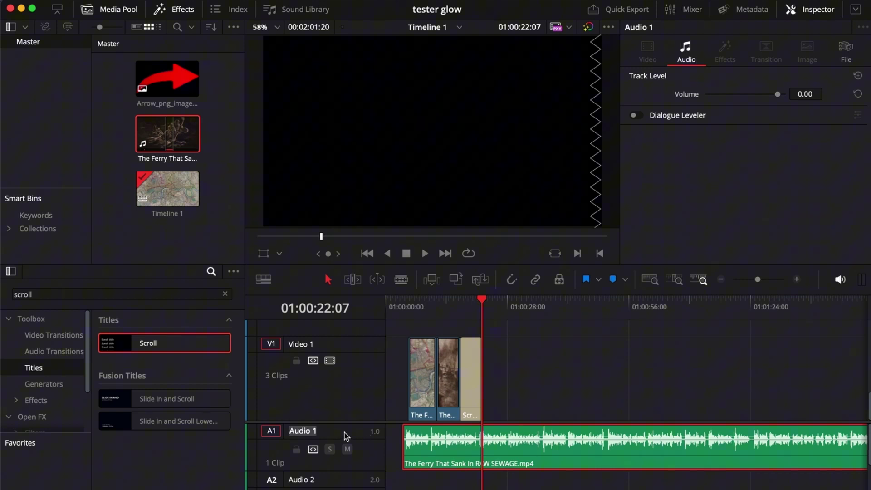
pyautogui.rightClick(368, 434)
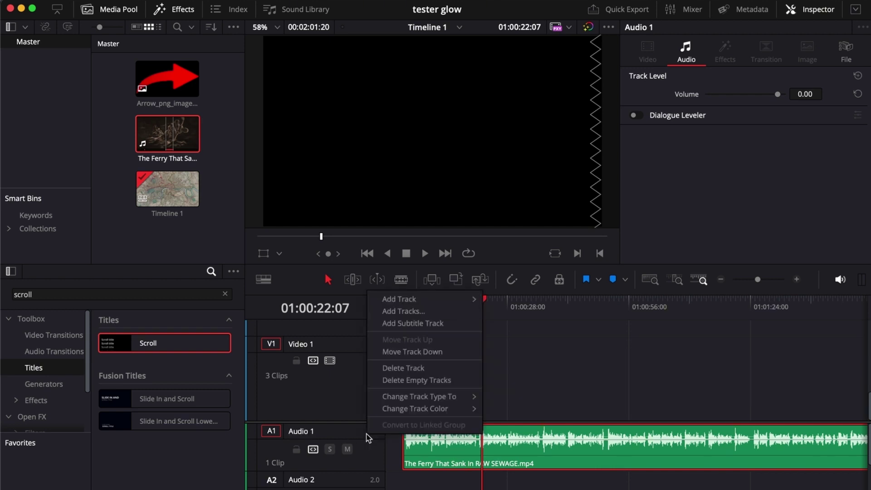
pyautogui.moveTo(401, 300)
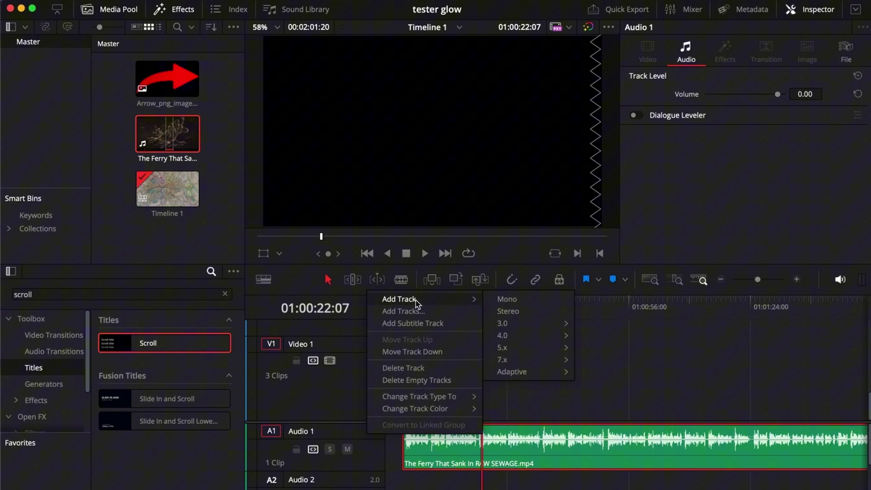
# Step: Open Add Tracks and set the video track count to 0
pyautogui.click(403, 311)
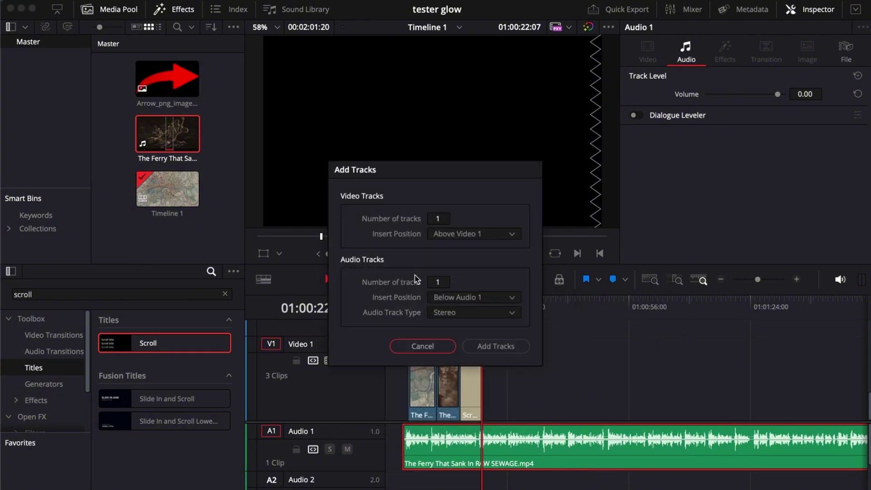
pyautogui.click(443, 219)
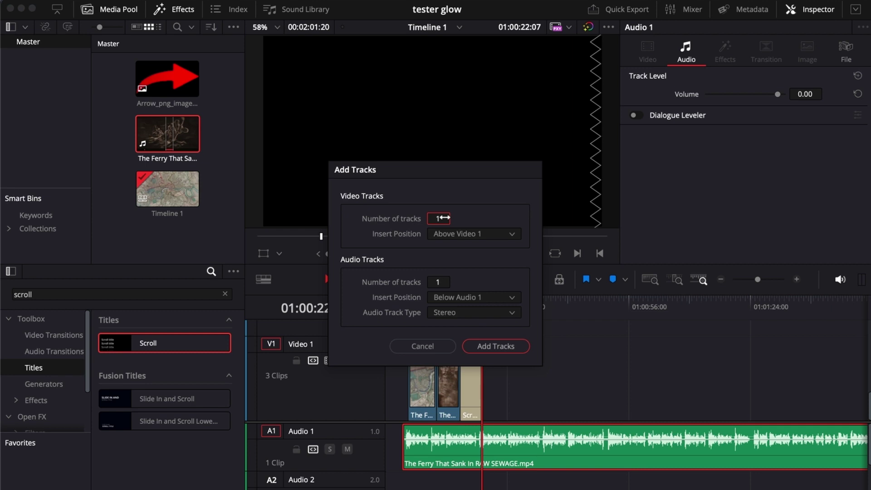
pyautogui.moveTo(444, 218); pyautogui.dragTo(436, 218)
pyautogui.press('BackSpace')
pyautogui.write('2')
pyautogui.write('0')
pyautogui.press('BackSpace')
pyautogui.press('BackSpace')
pyautogui.write('0')
# Step: Request 17 audio tracks of type 5.0, inserted below Audio 2
pyautogui.click(443, 282)
pyautogui.write('7')
pyautogui.press('Return')
pyautogui.click(467, 314)
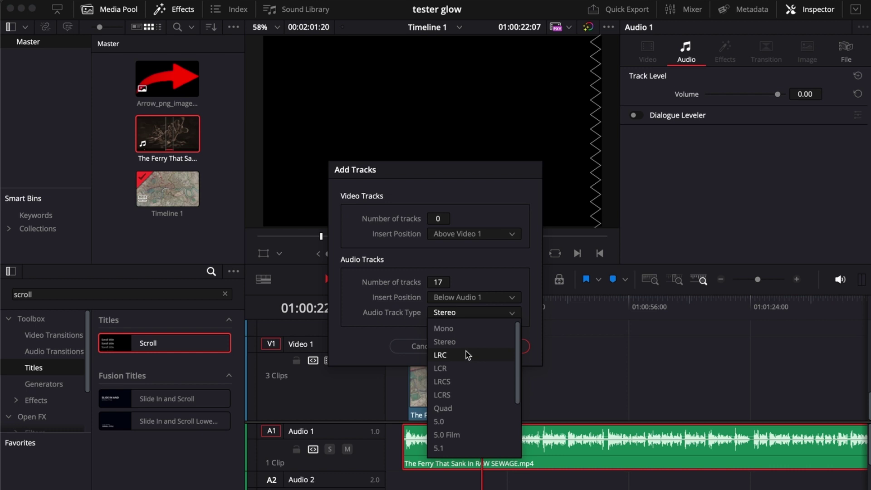
pyautogui.click(453, 422)
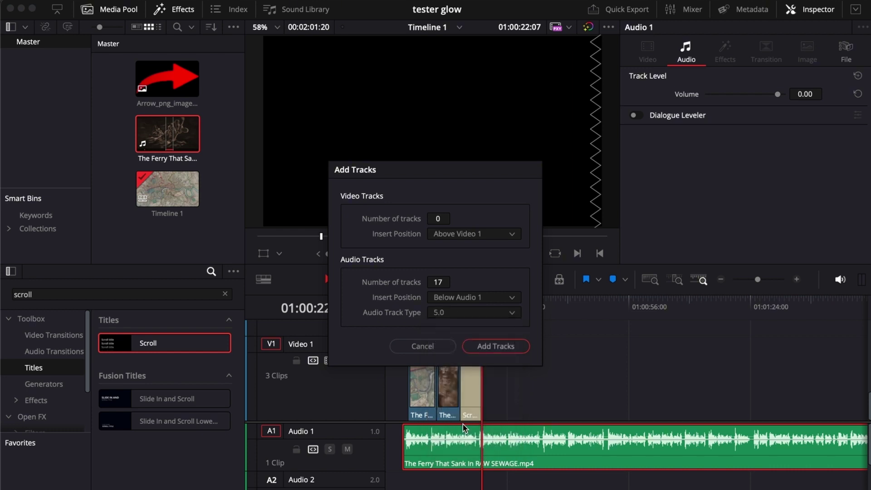
pyautogui.click(480, 298)
pyautogui.click(482, 340)
# Step: Confirm adding the seventeen 5.0 audio tracks, extending Timeline 1 to Audio 19
pyautogui.click(495, 346)
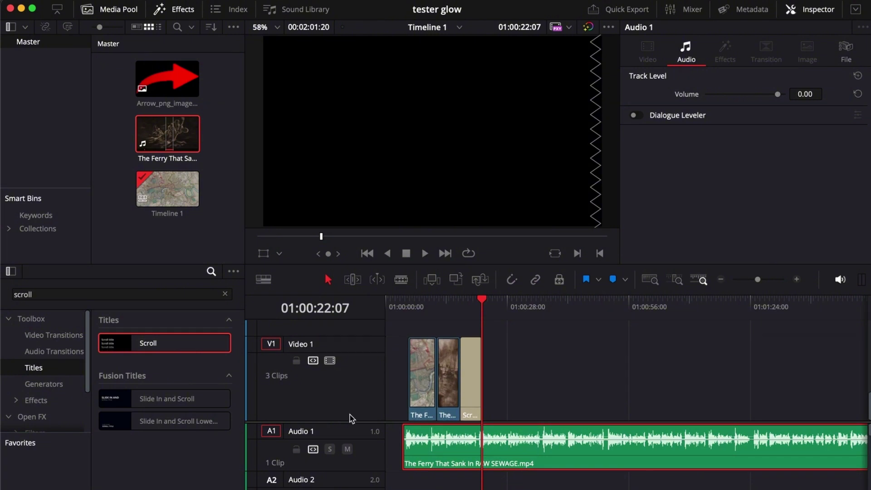
pyautogui.scroll(-3, 348, 442)
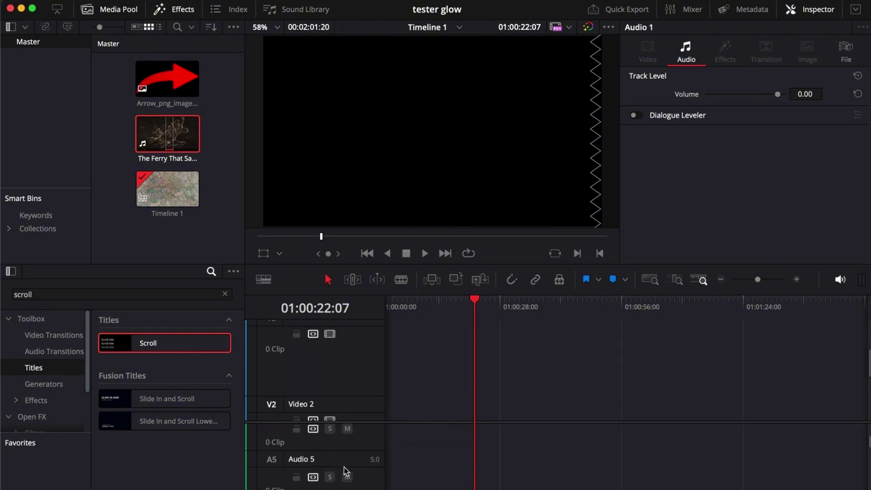
pyautogui.scroll(-2, 344, 472)
pyautogui.scroll(-2, 345, 471)
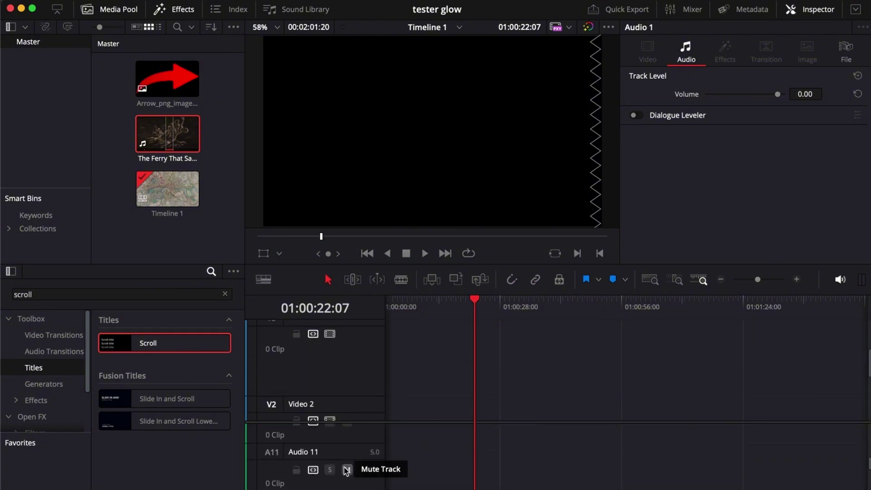
pyautogui.scroll(-1, 347, 470)
pyautogui.scroll(-2, 346, 470)
pyautogui.scroll(-2, 346, 470)
pyautogui.scroll(-2, 345, 470)
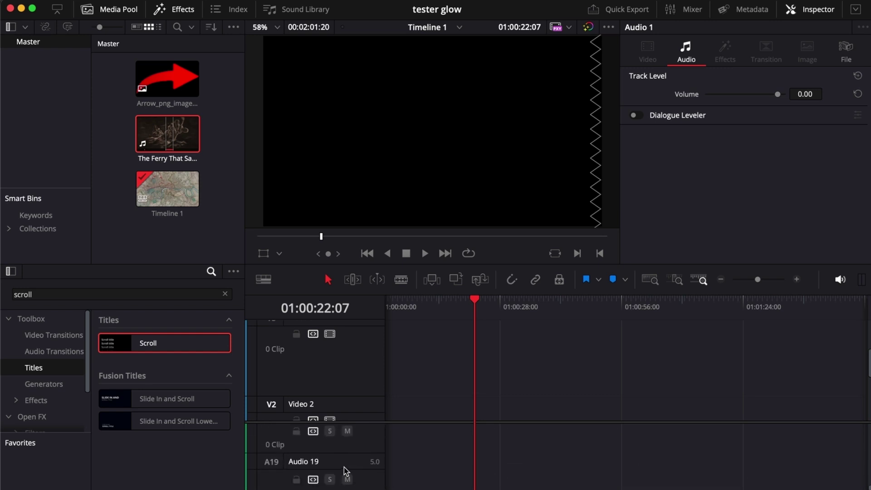
pyautogui.scroll(-1, 345, 469)
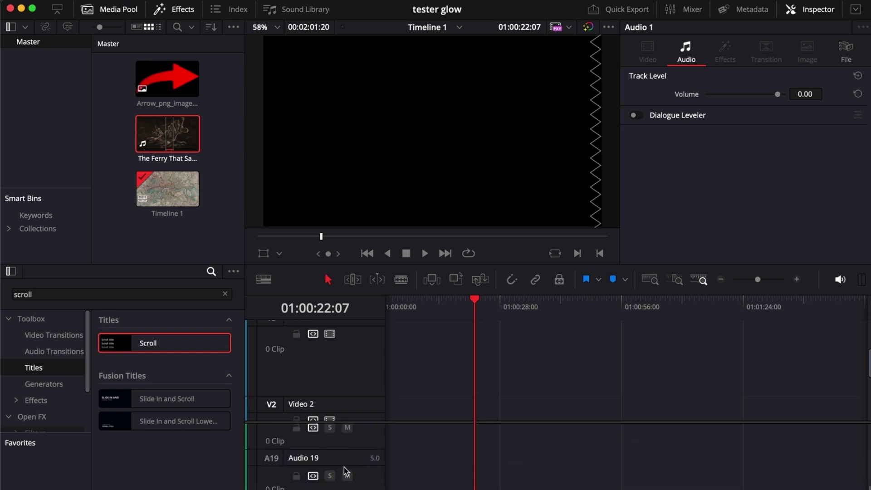